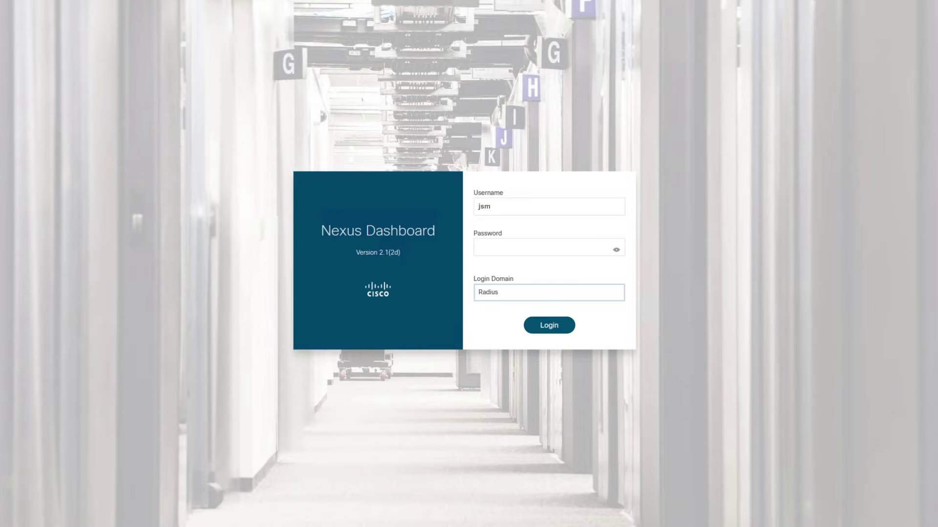
Step: Log in to Nexus Dashboard with the account's username and password
text(ith)
key(Tab)
text(*********)
click(567, 328)
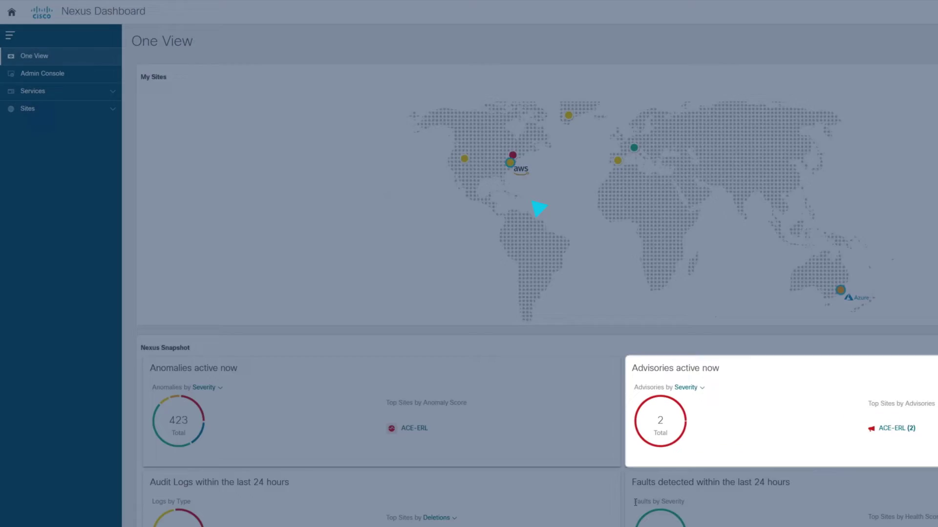
click(389, 133)
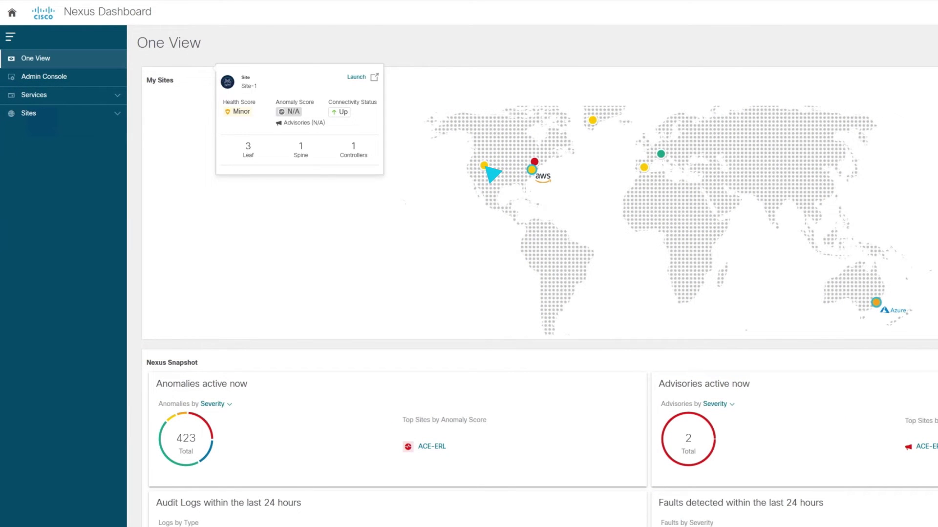
mouse_move(533, 170)
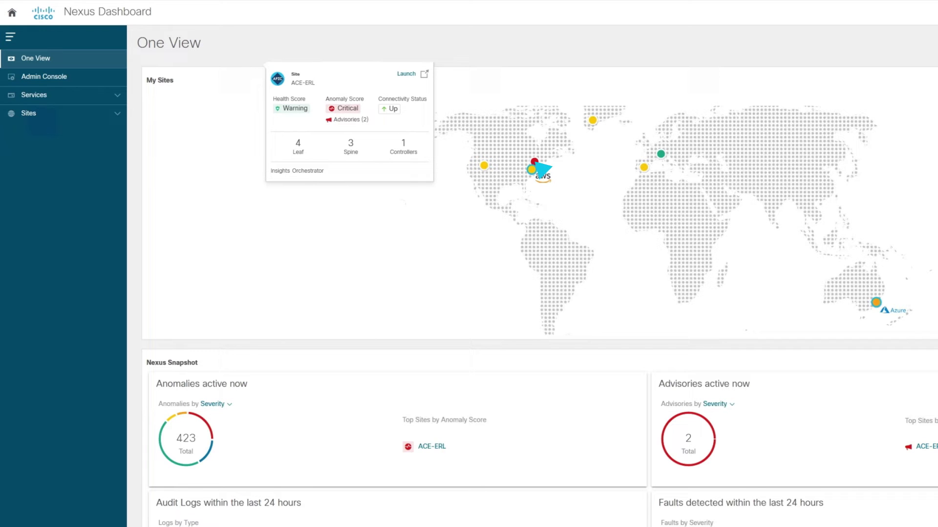
click(421, 75)
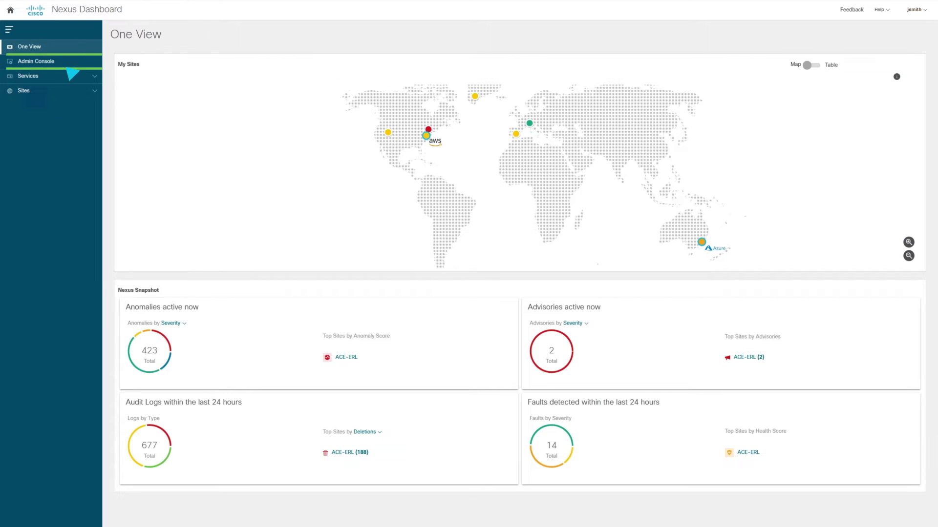
Step: Open Orchestrator's Infrastructure > Sites table listing the seven existing sites
click(95, 76)
click(57, 103)
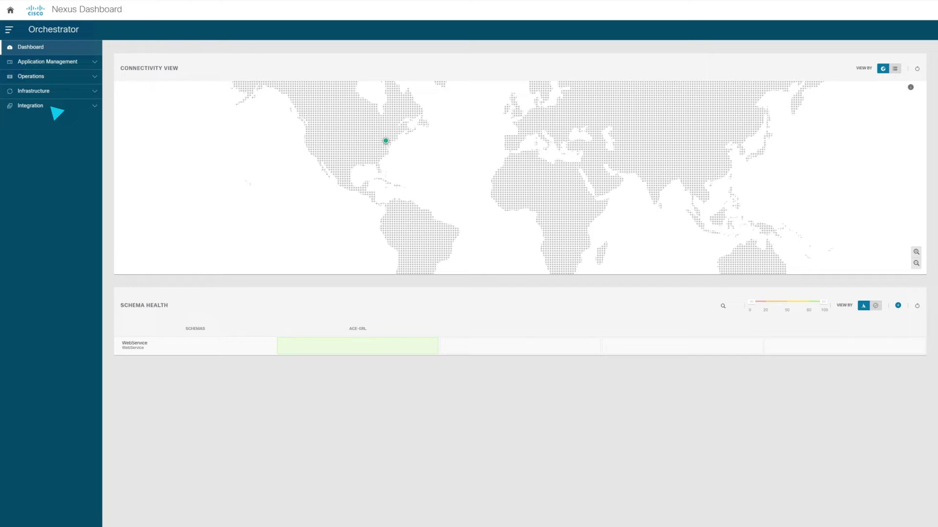
click(94, 91)
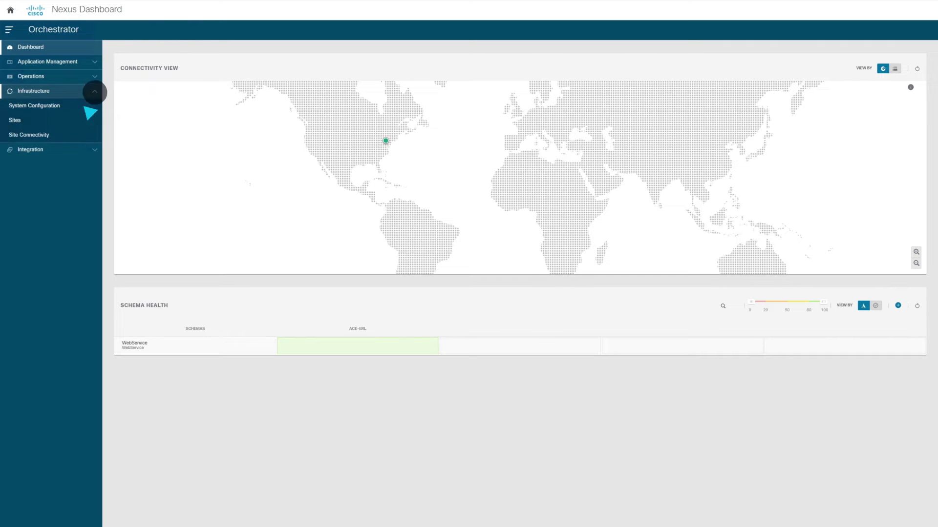
click(23, 122)
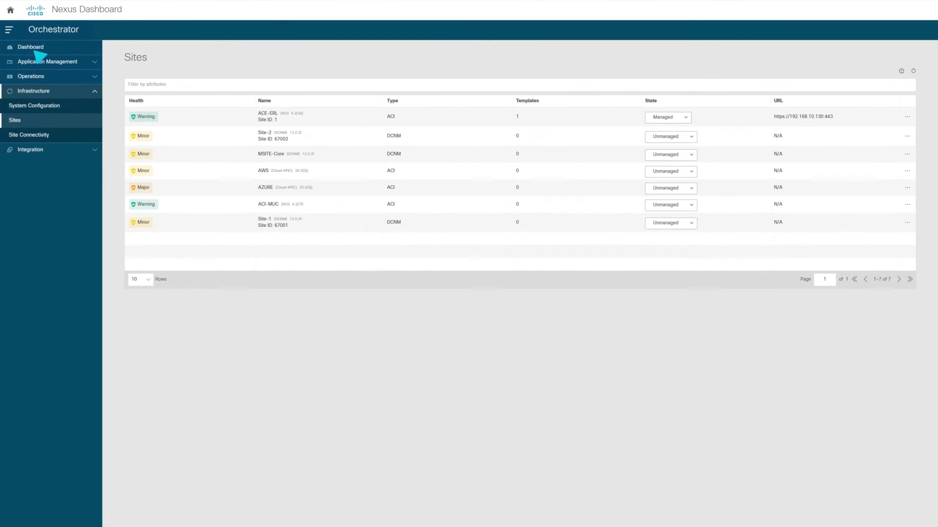
Step: Start a new Cloud ACI site from the Admin Console Sites page
click(10, 10)
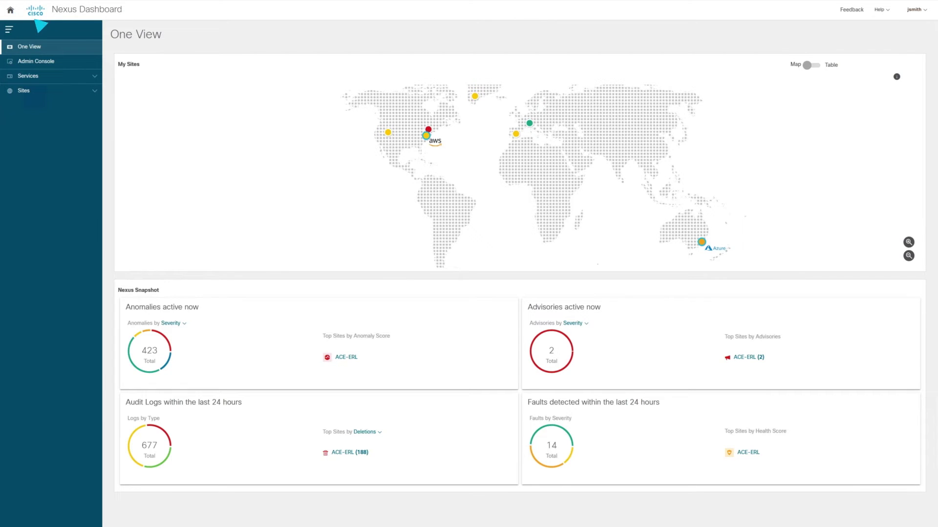
click(56, 62)
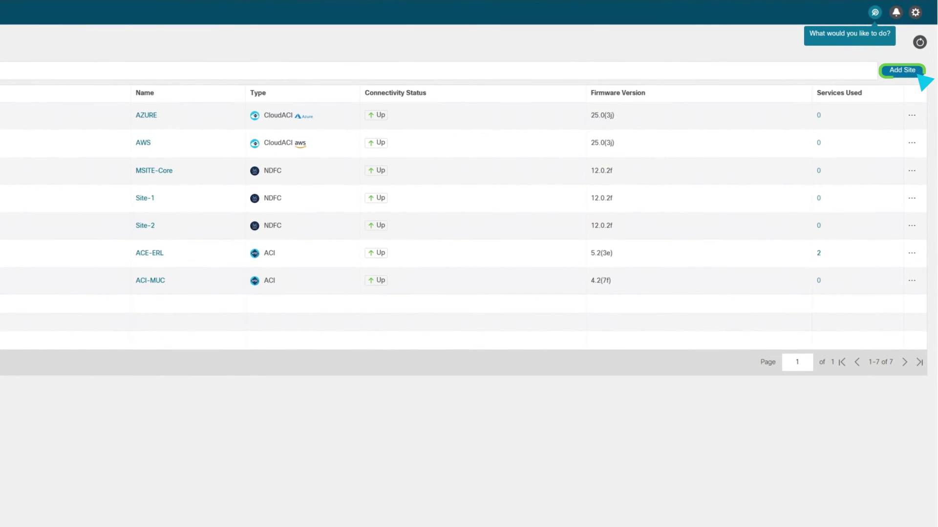
click(917, 73)
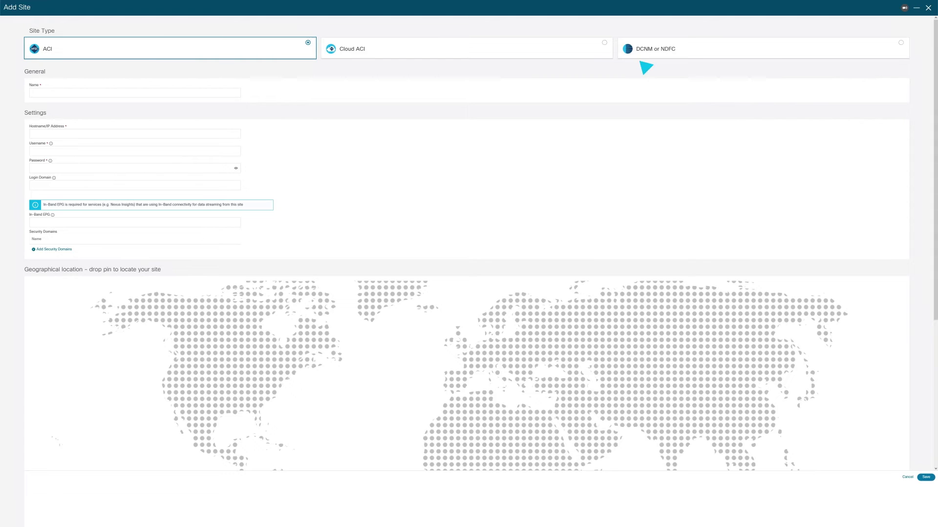
click(605, 43)
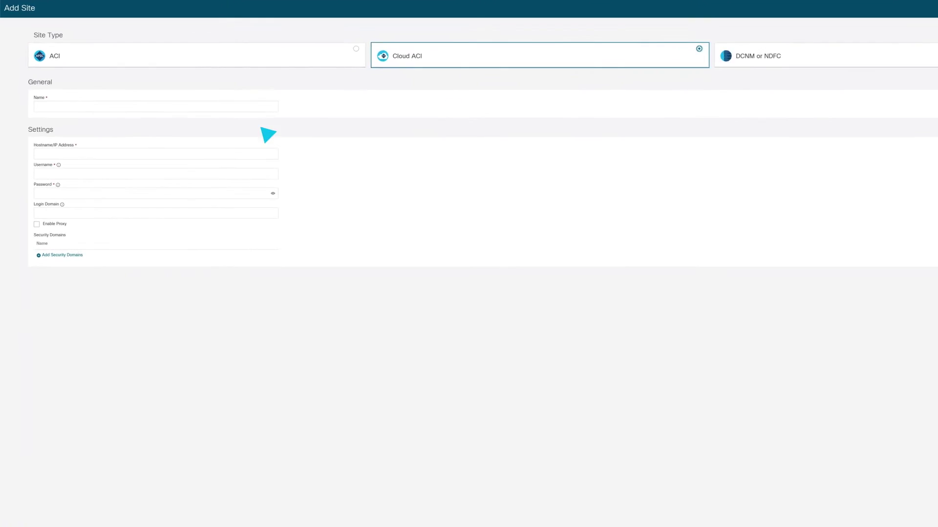
Step: Save the site as Google at 00.000.000.00 with the controller's username and password
click(63, 94)
text(Google)
click(169, 166)
text(00.000.000.00)
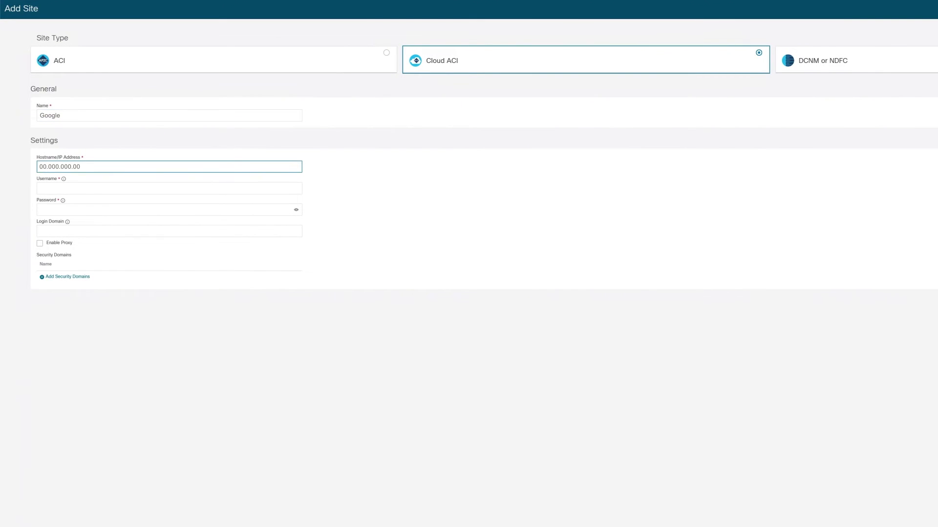
click(169, 188)
text(jsmith)
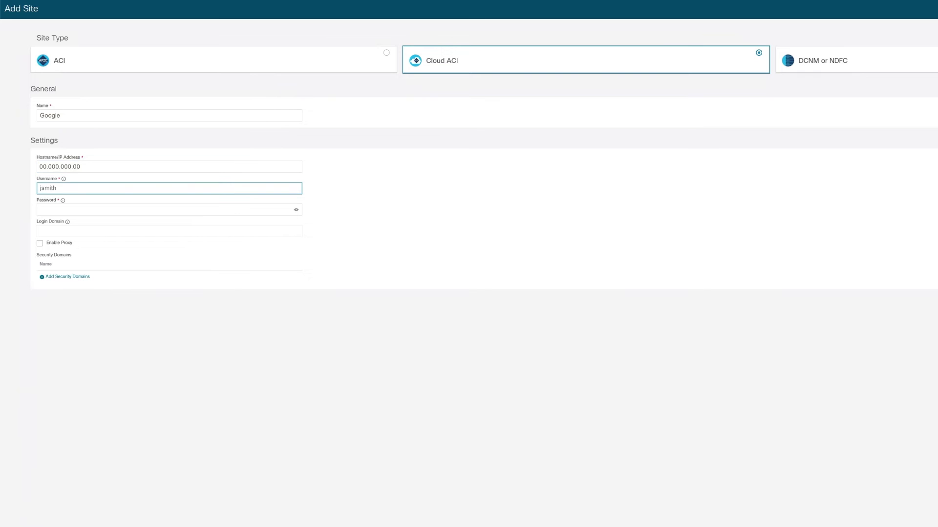
click(167, 210)
text(••••••••••••)
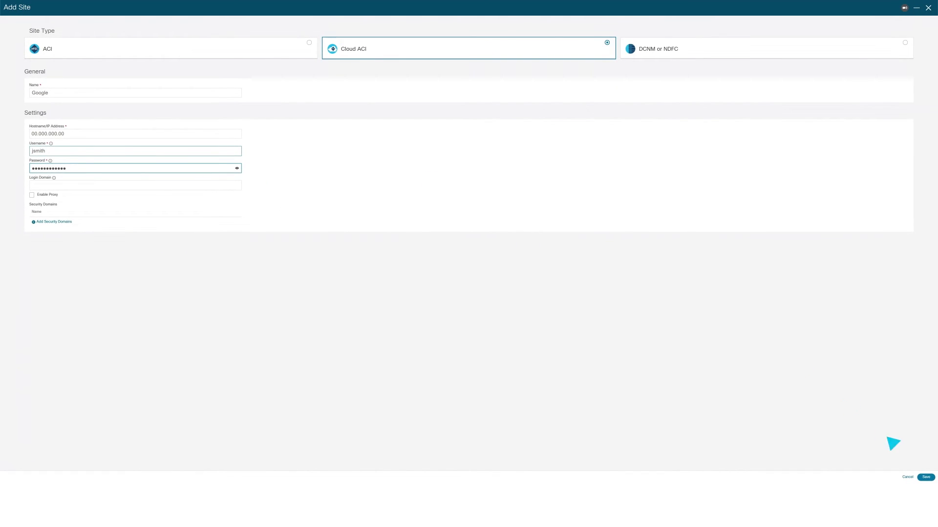
click(926, 477)
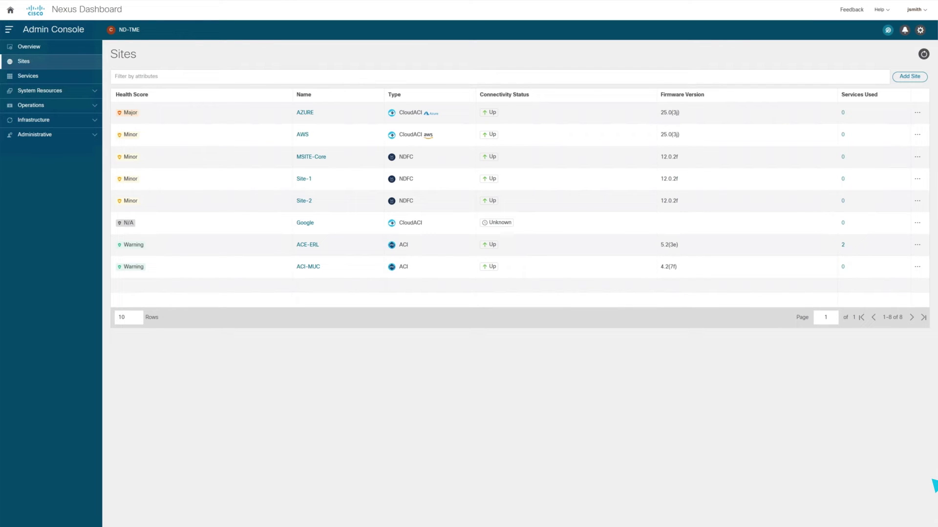
Step: Refresh the Sites page so Google shows Healthy, Up, firmware 25.0(2g)
mouse_move(500, 226)
click(923, 53)
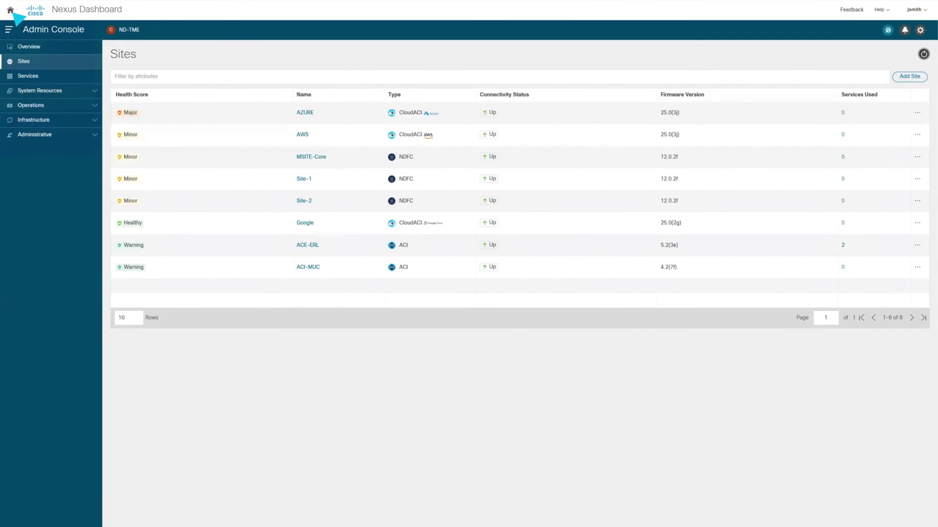
Step: Launch the Google site's Cloud APIC from its marker on the One View map
click(13, 13)
mouse_move(413, 132)
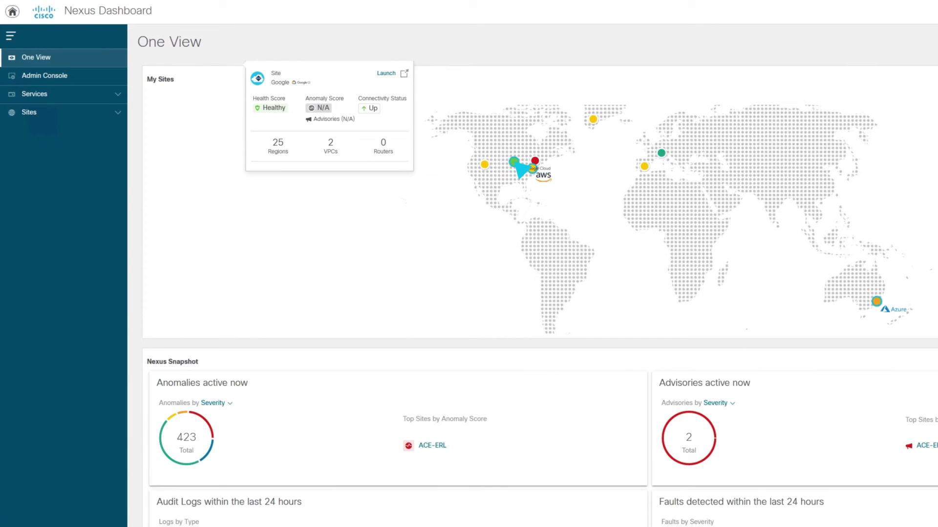
click(397, 73)
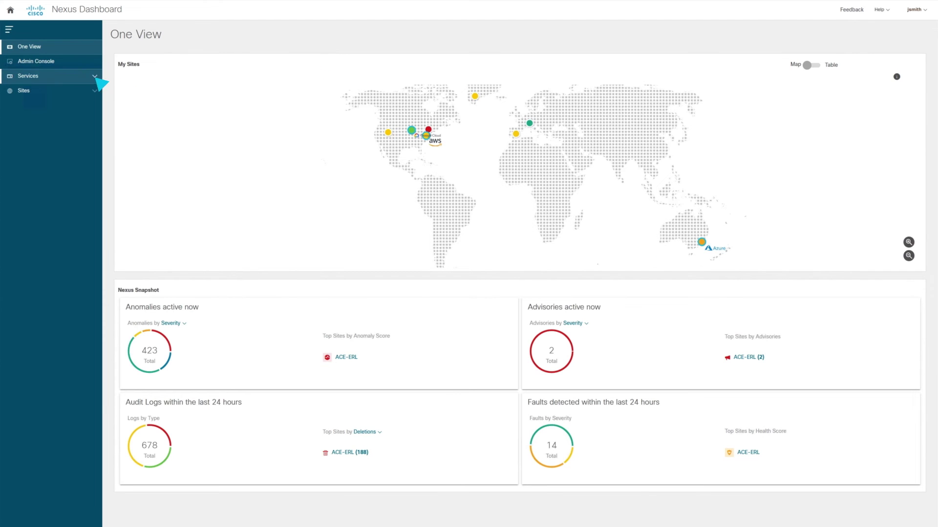
Step: After reviewing the Healthy 25-region Cloud APIC dashboard, expand Nexus Dashboard Services
click(95, 77)
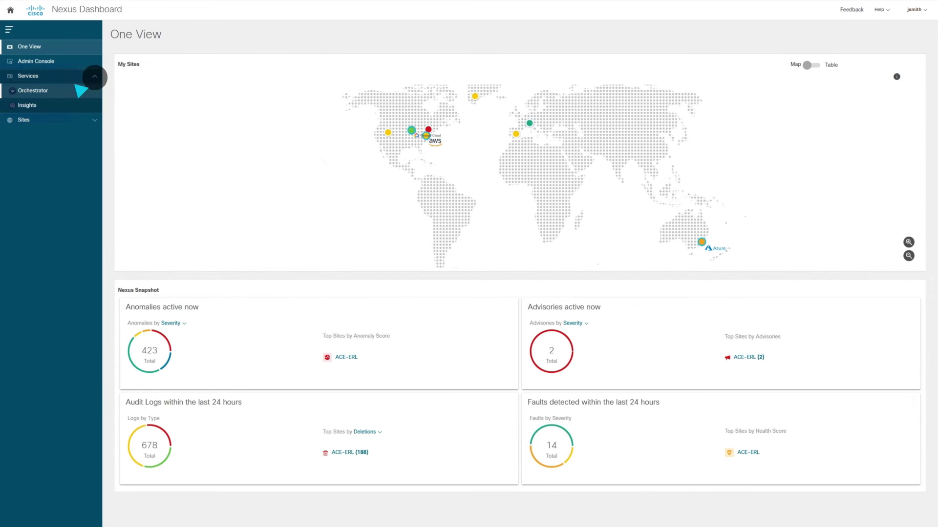
Step: Open Orchestrator's Infrastructure > Sites table, now showing Google as the eighth site
click(53, 91)
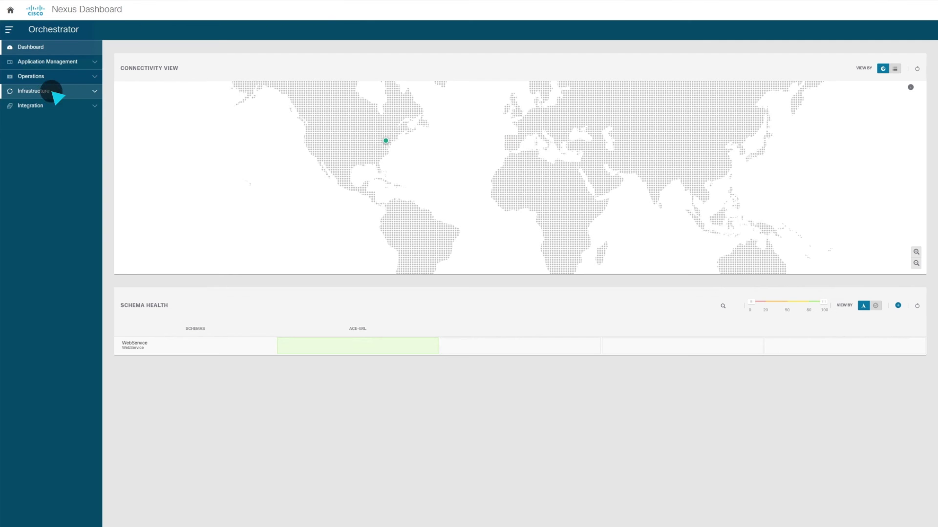
click(95, 92)
click(24, 122)
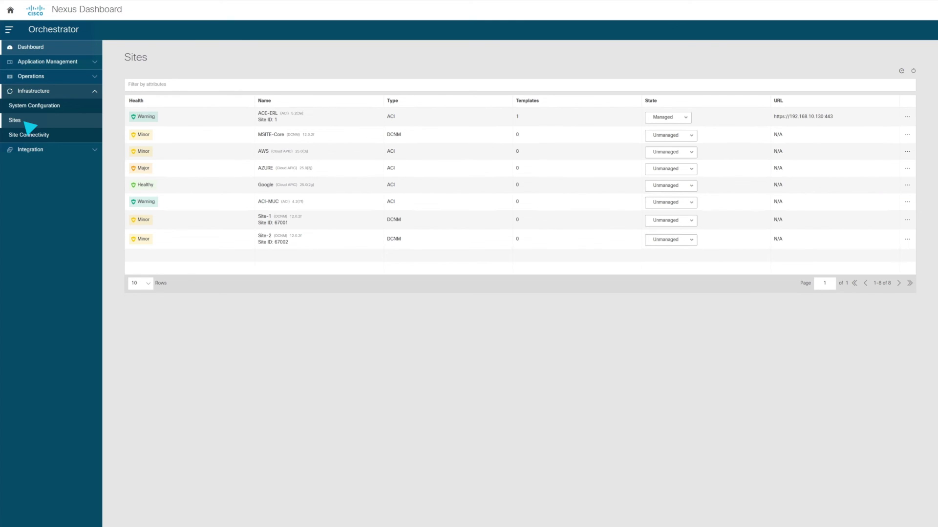
Step: Go home to One View, showing 421 anomalies and 677 audit logs
click(11, 11)
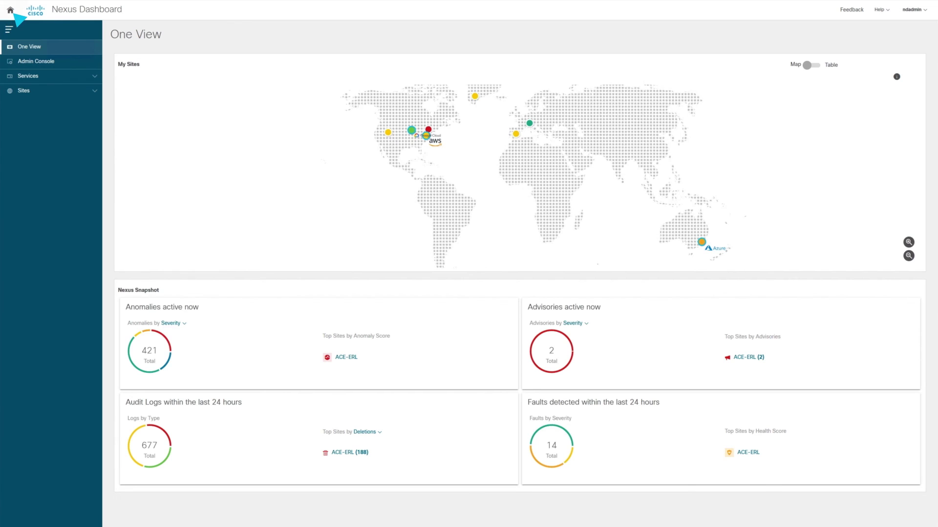